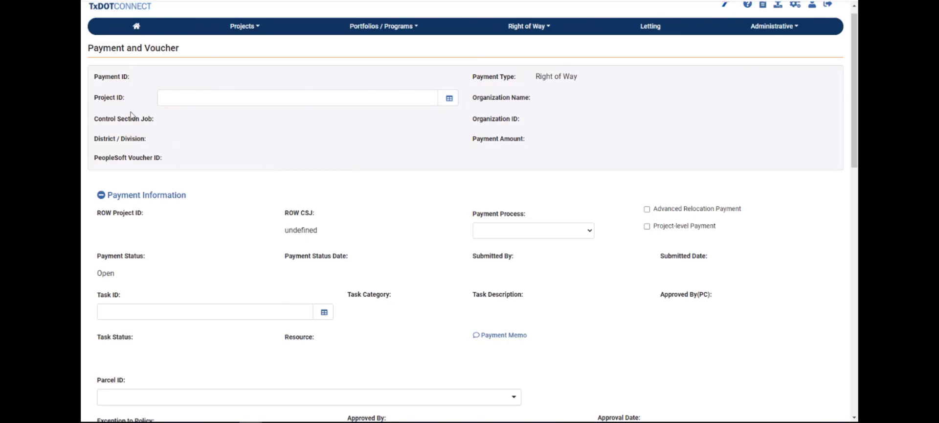
Filter the project list by 999 and assign project A00139992 to the payment
click(449, 100)
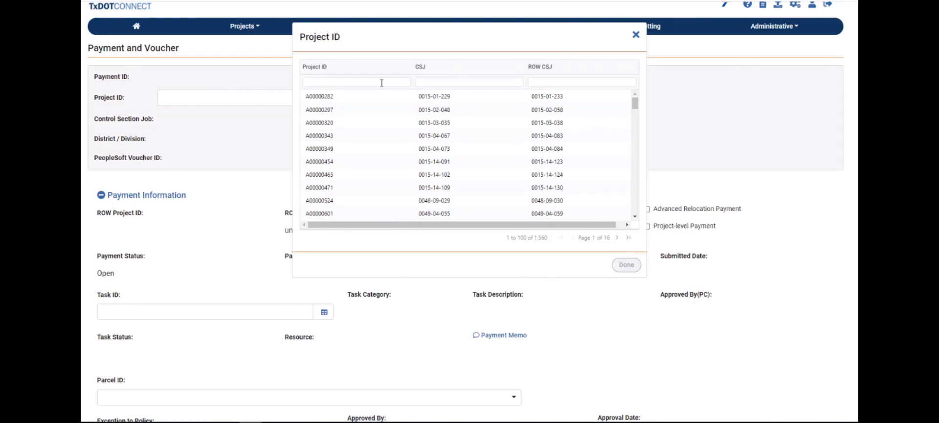
click(382, 84)
text(999)
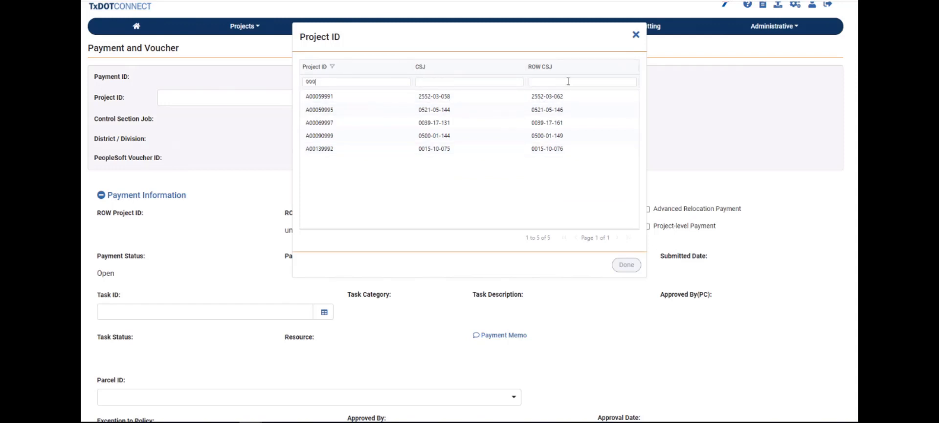
double_click(354, 149)
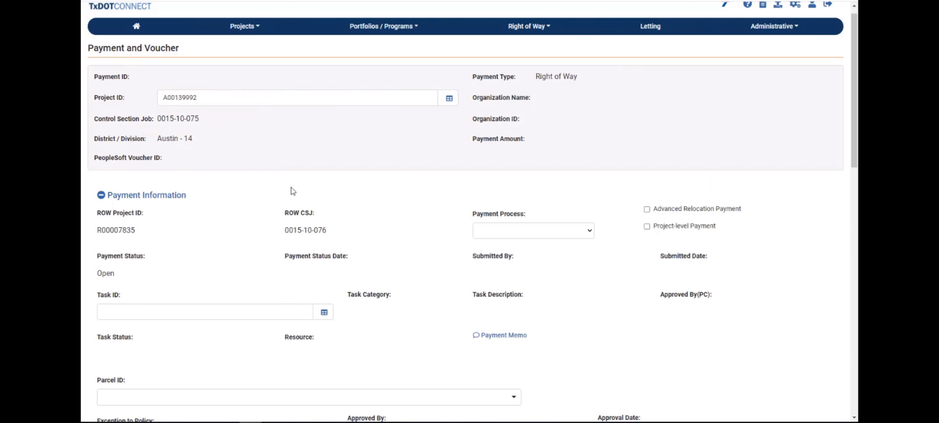
Assign the completed Initial Appraisal task K00476605 to the payment
scroll(292, 191, down, 1)
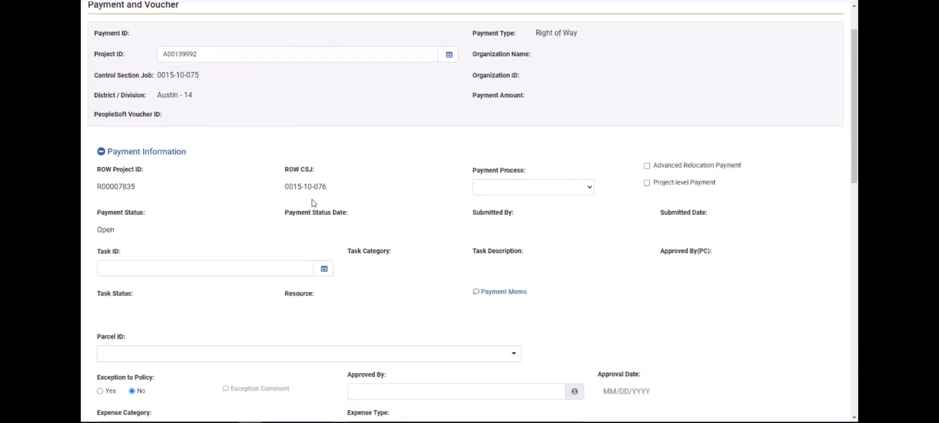
scroll(314, 202, down, 1)
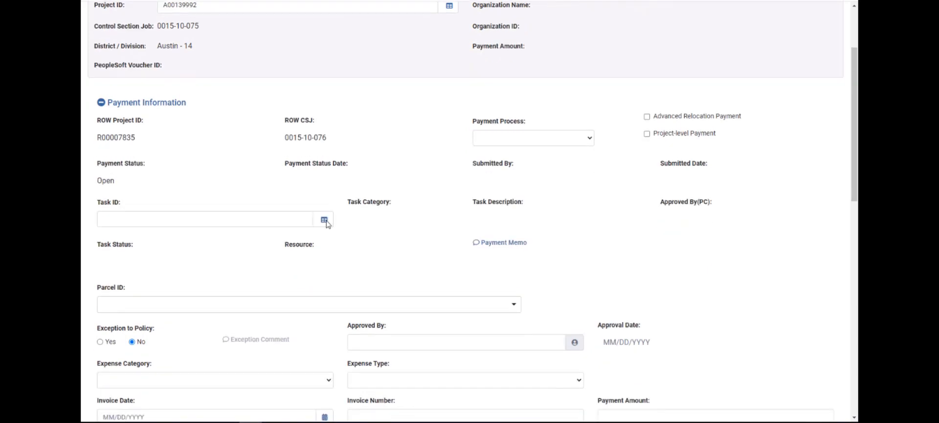
click(324, 220)
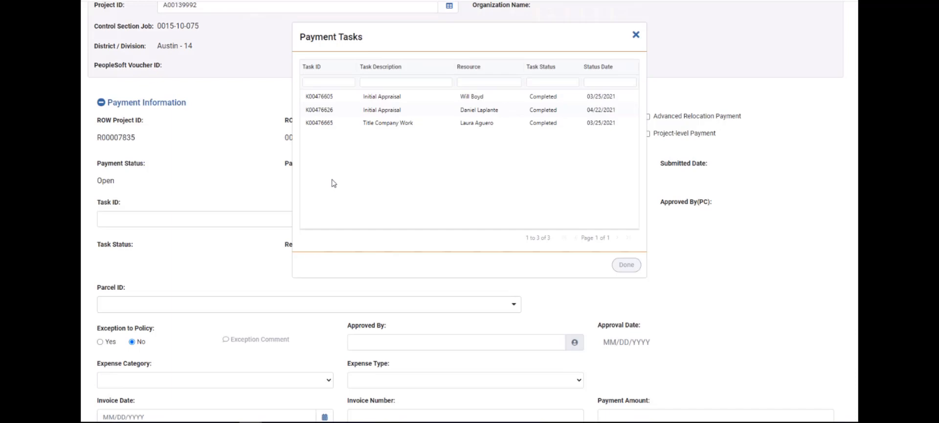
click(410, 98)
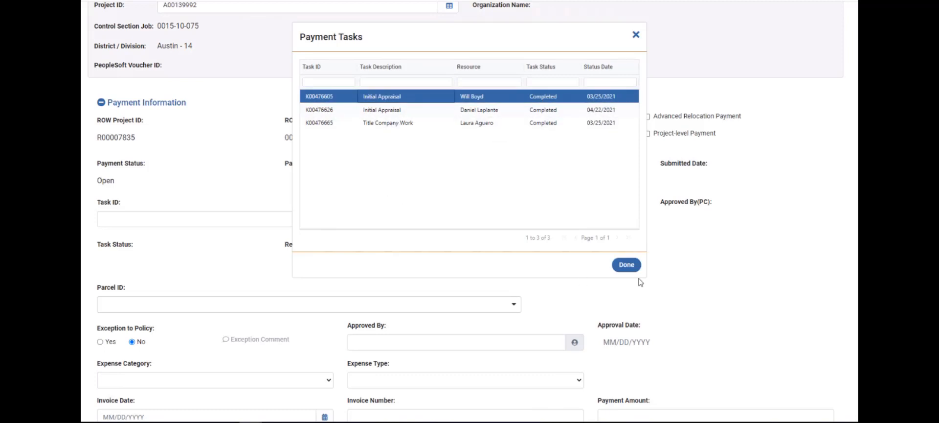
click(628, 265)
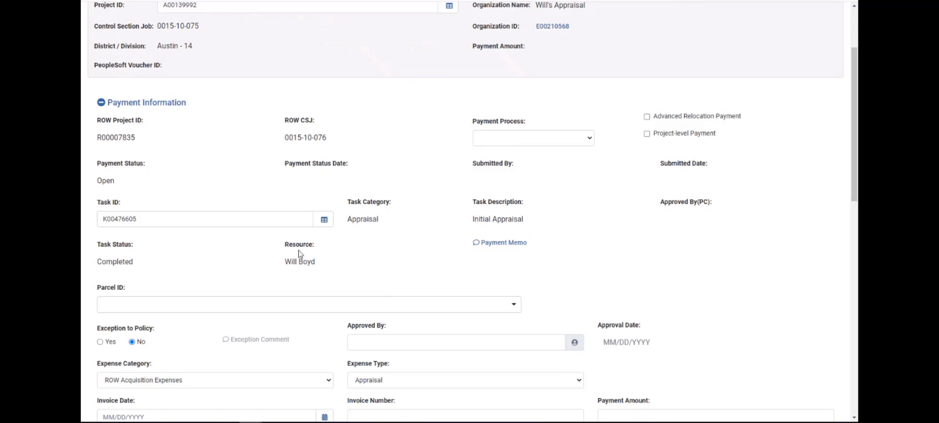
Set the payment process to Standard, and open the payment memo and close it without entering text
click(501, 249)
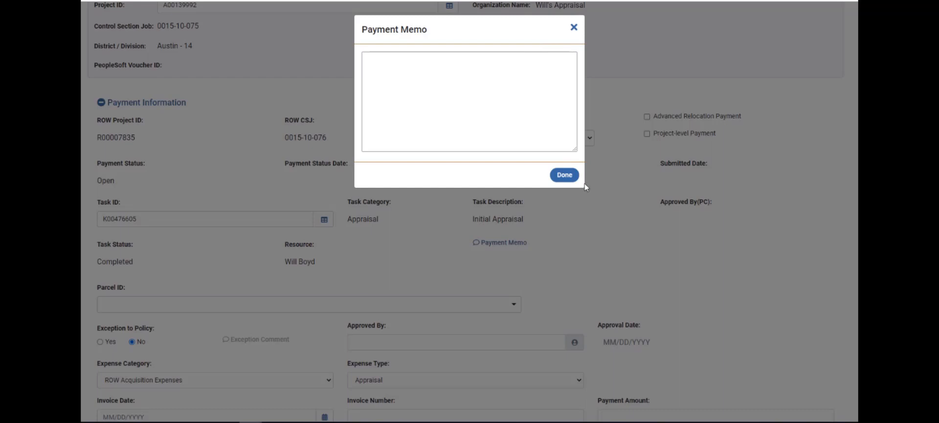
click(564, 181)
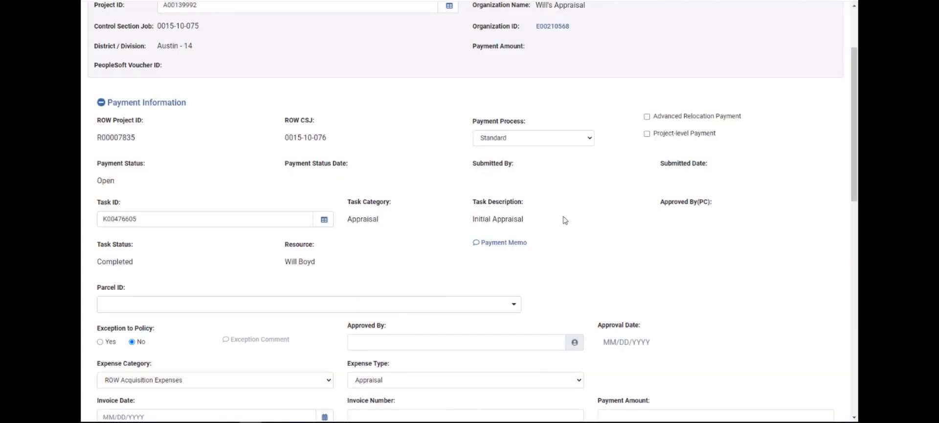
Check which parcels can be chosen for the payment
scroll(607, 204, down, 3)
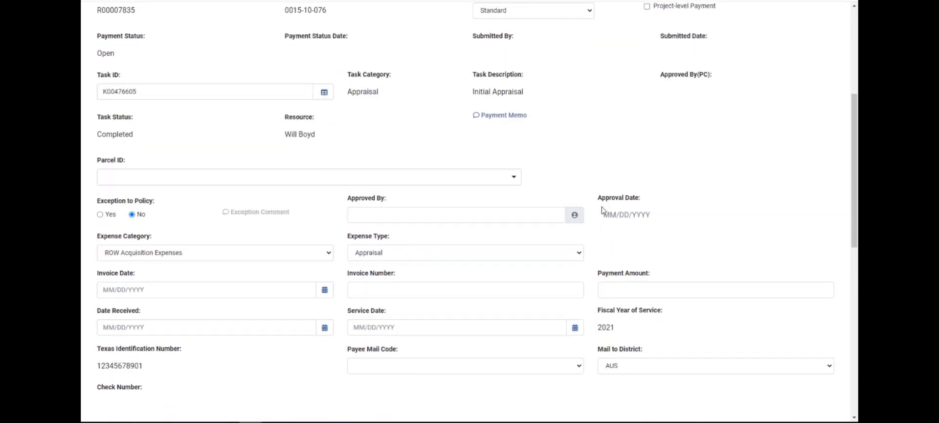
click(513, 178)
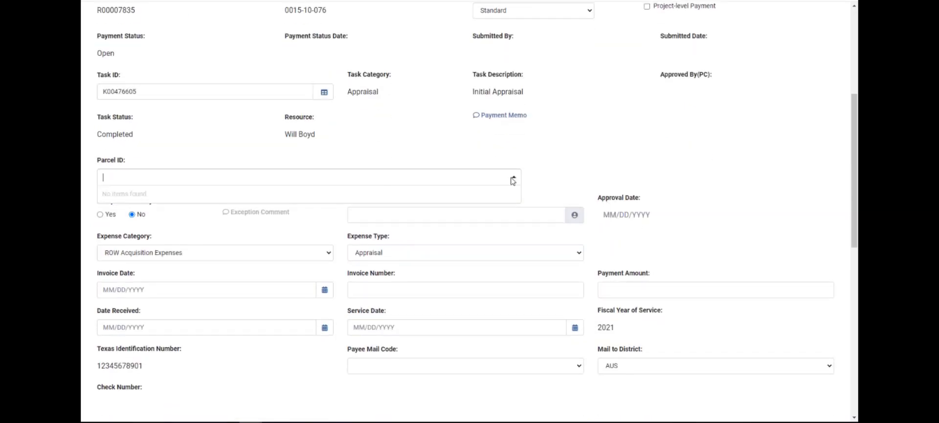
click(558, 165)
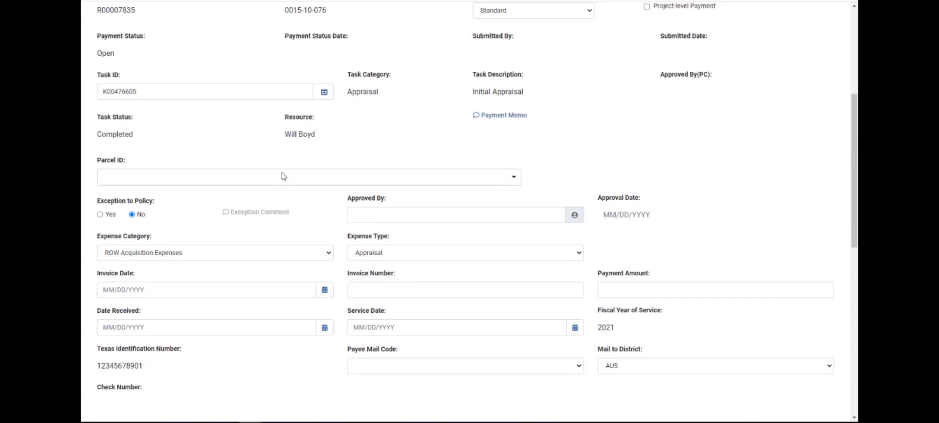
Look at the invoice date calendar and the invoice number and payment amount fields without filling them in
scroll(282, 176, down, 3)
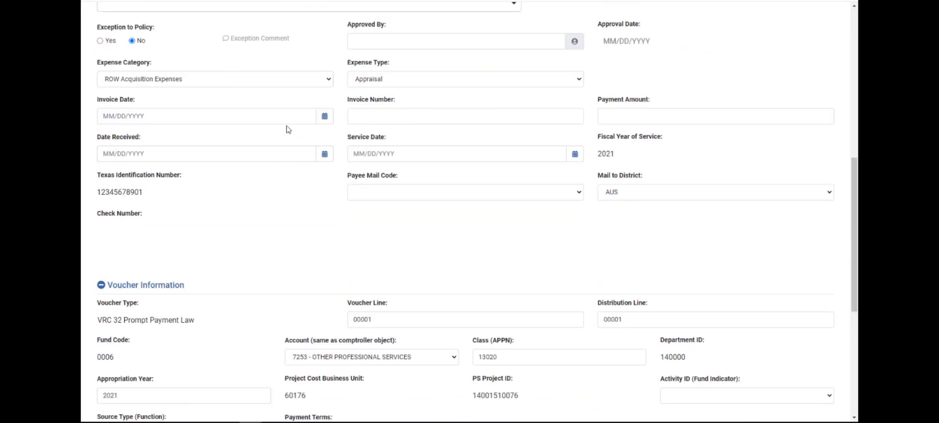
click(325, 119)
click(397, 116)
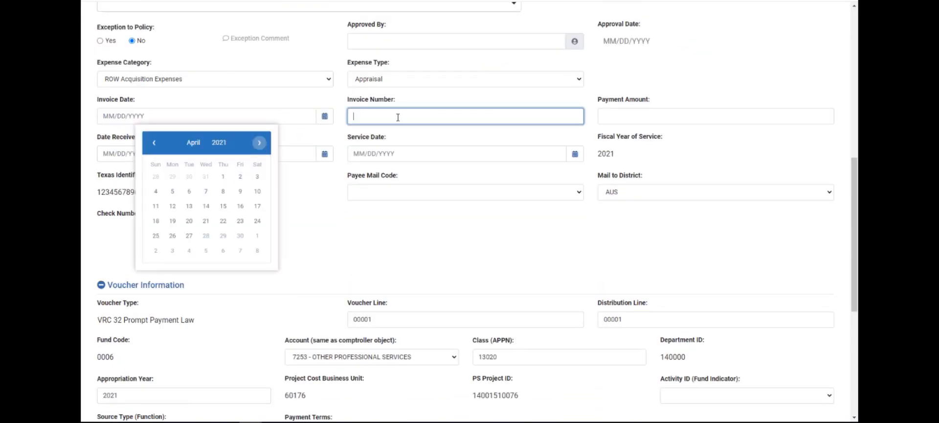
click(619, 117)
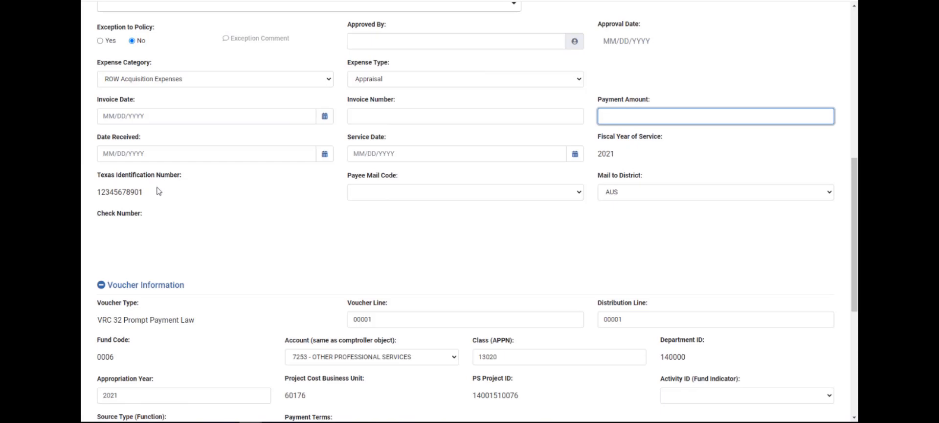
Check the resource and organization details, and set the payee mail code to 111-Company
scroll(157, 191, up, 3)
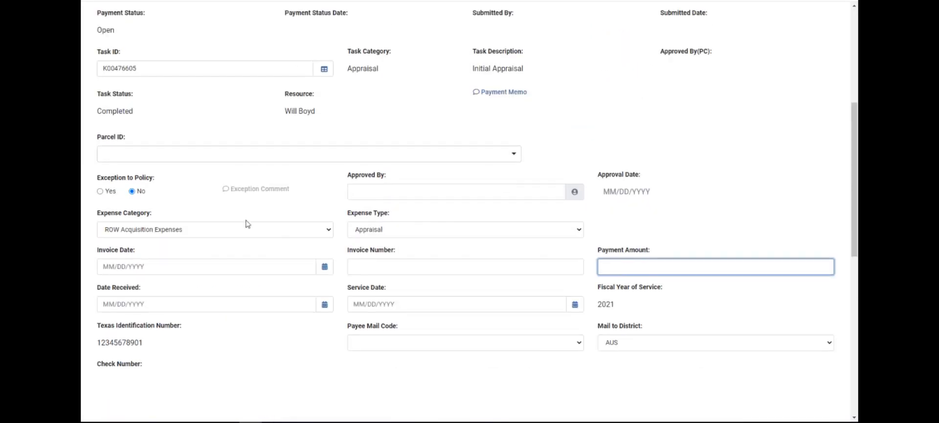
scroll(269, 232, up, 3)
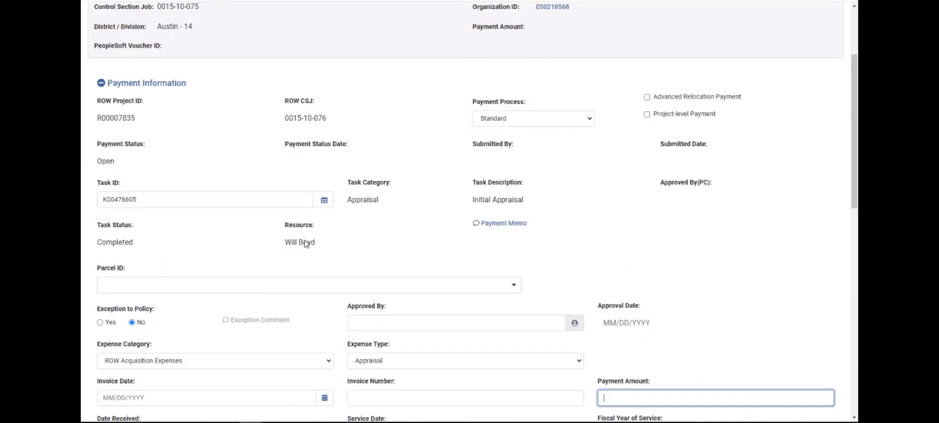
scroll(313, 243, up, 2)
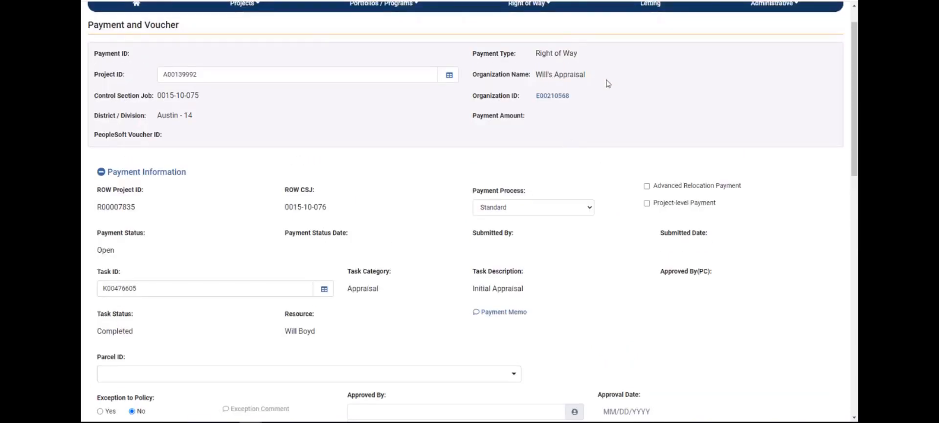
scroll(608, 84, down, 7)
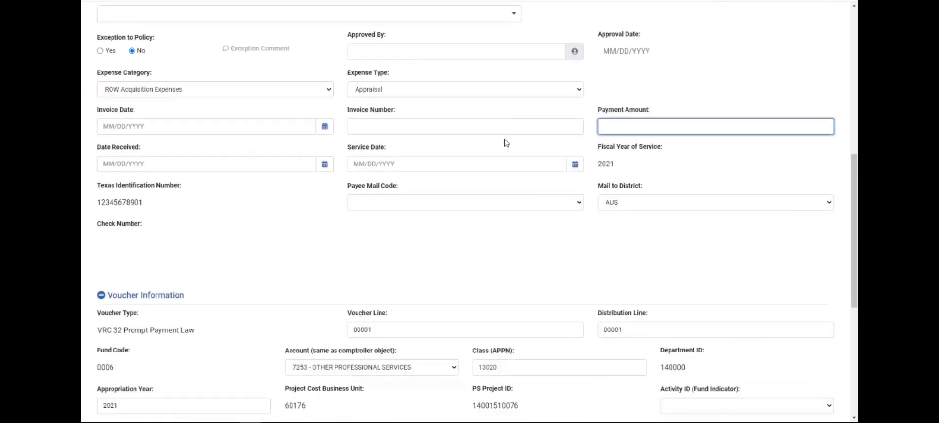
click(579, 169)
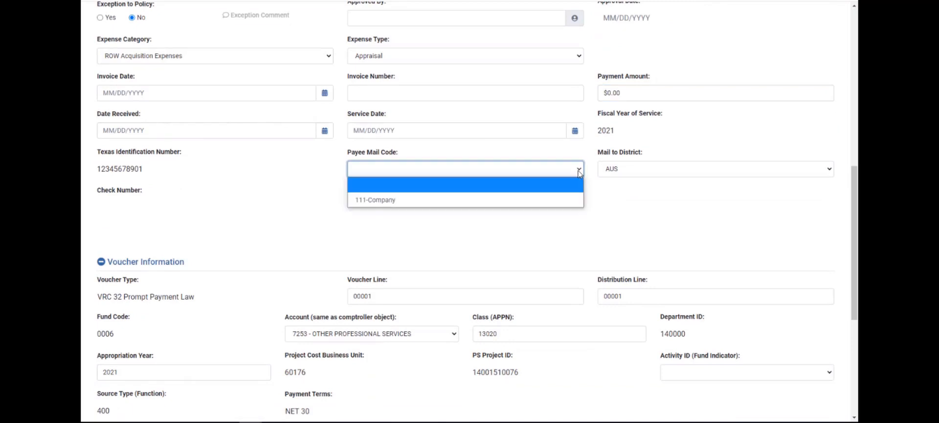
click(471, 200)
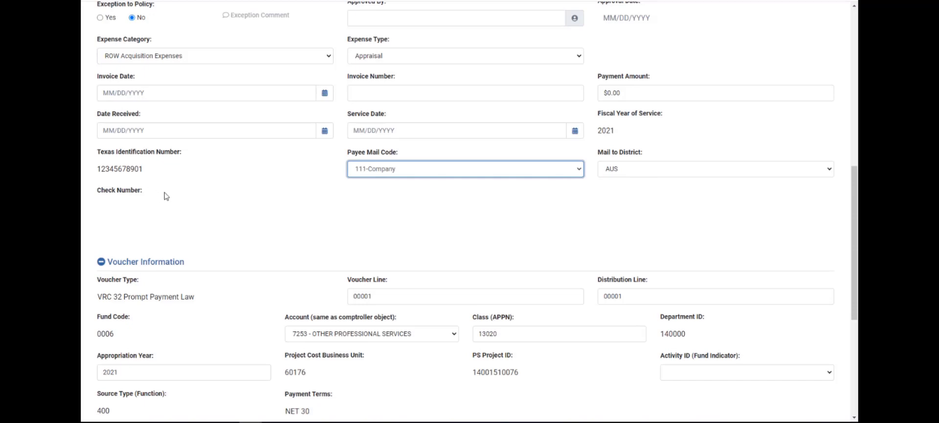
Examine the voucher information and purchase order fields, including the available activity ID (fund indicator) options
scroll(165, 196, down, 2)
scroll(165, 196, up, 1)
scroll(165, 196, down, 3)
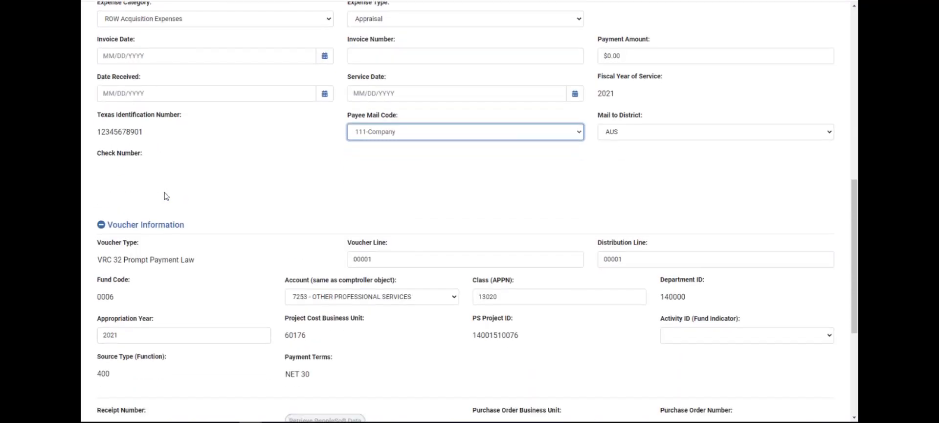
scroll(166, 196, down, 2)
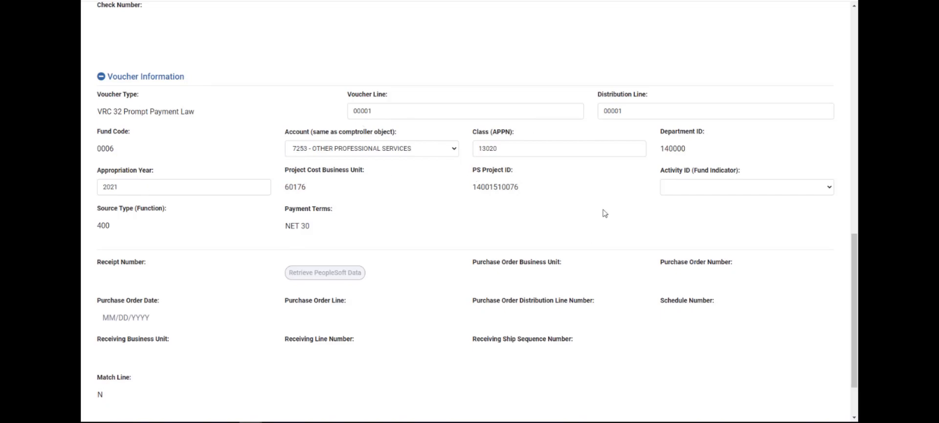
click(830, 191)
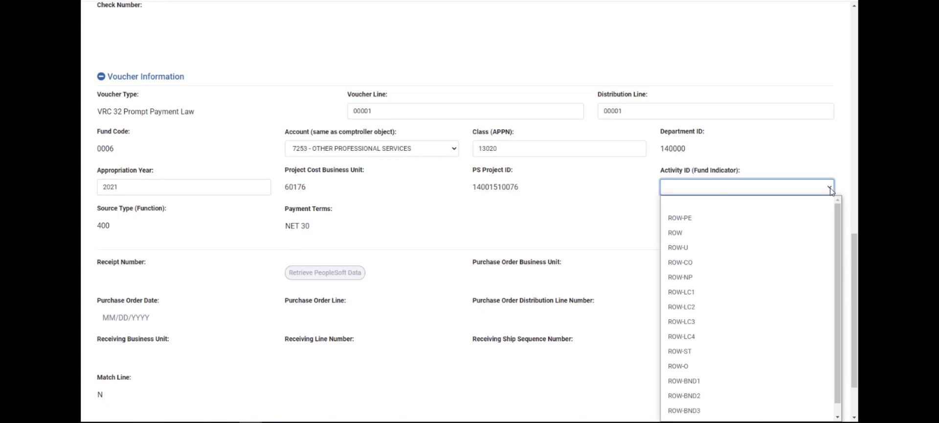
scroll(363, 152, up, 2)
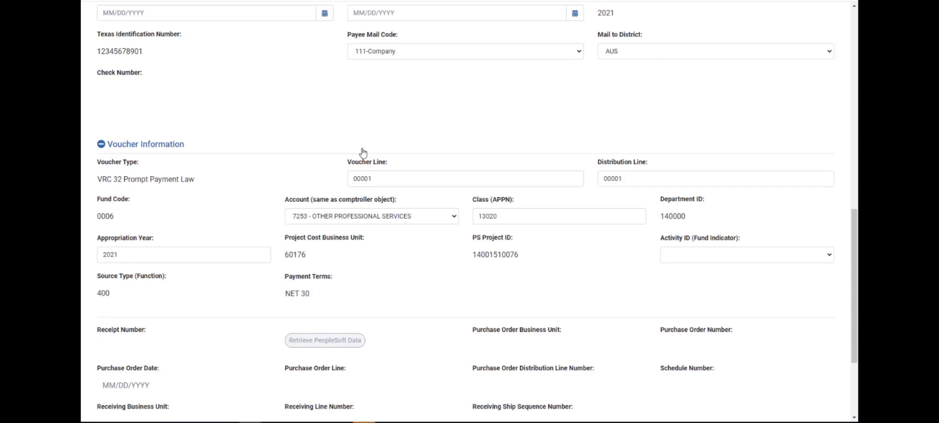
scroll(477, 234, down, 3)
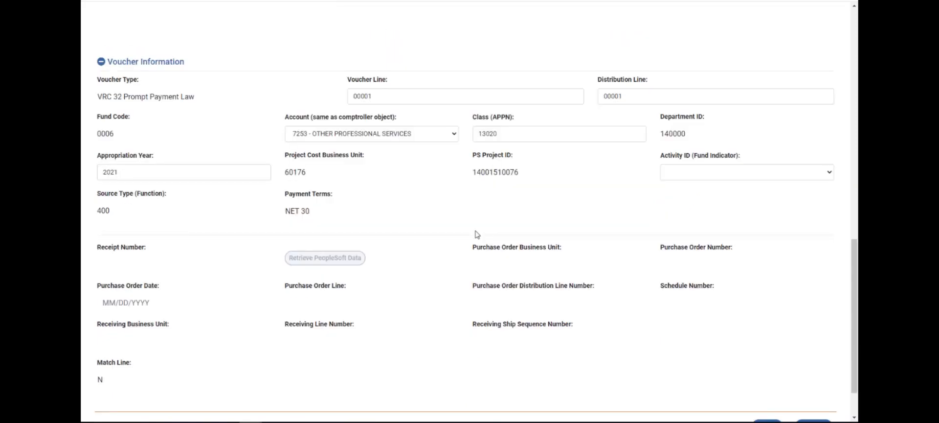
scroll(477, 235, up, 1)
scroll(477, 234, up, 1)
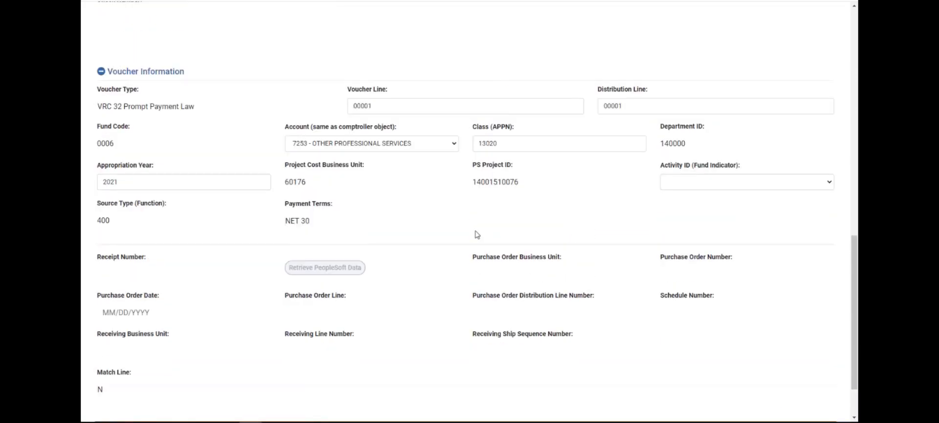
Review the payment and voucher sections and save the payment record
scroll(477, 235, up, 8)
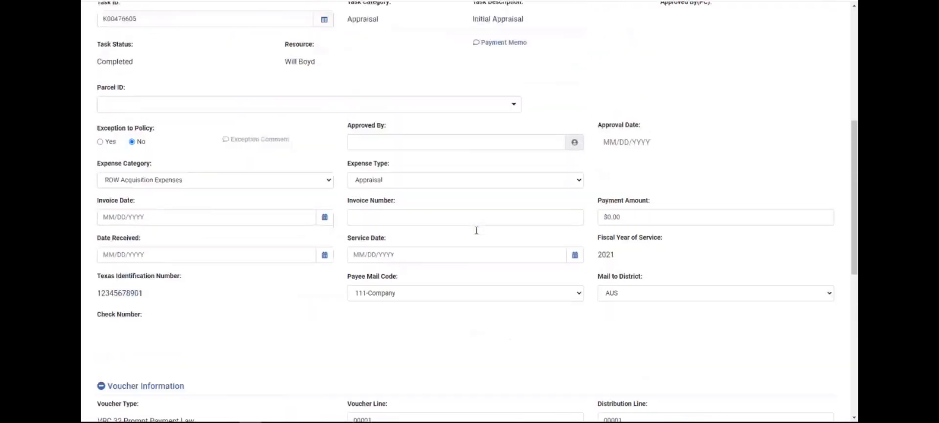
scroll(287, 328, up, 2)
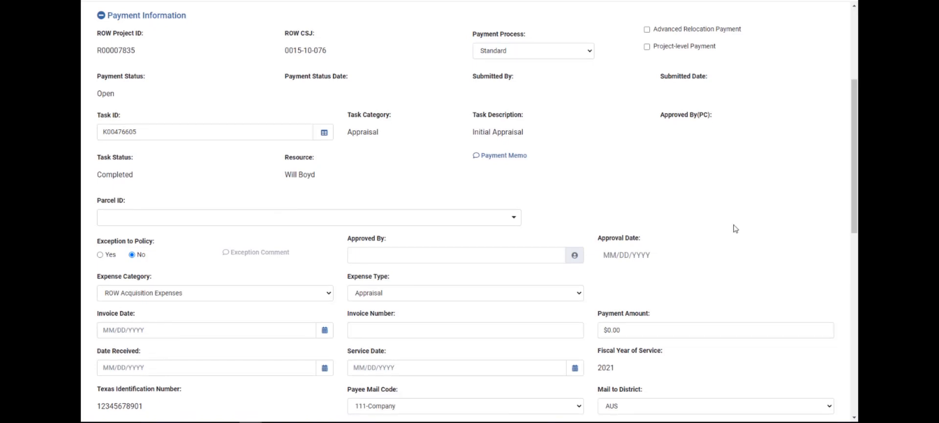
scroll(736, 232, down, 2)
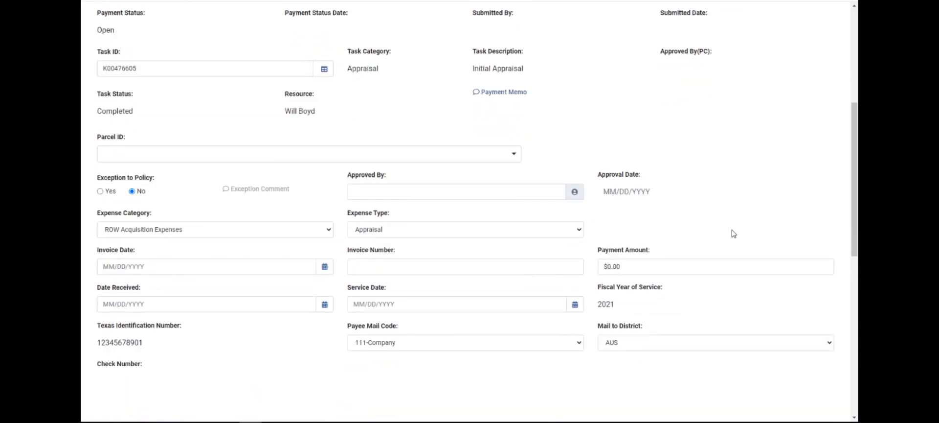
scroll(734, 234, down, 6)
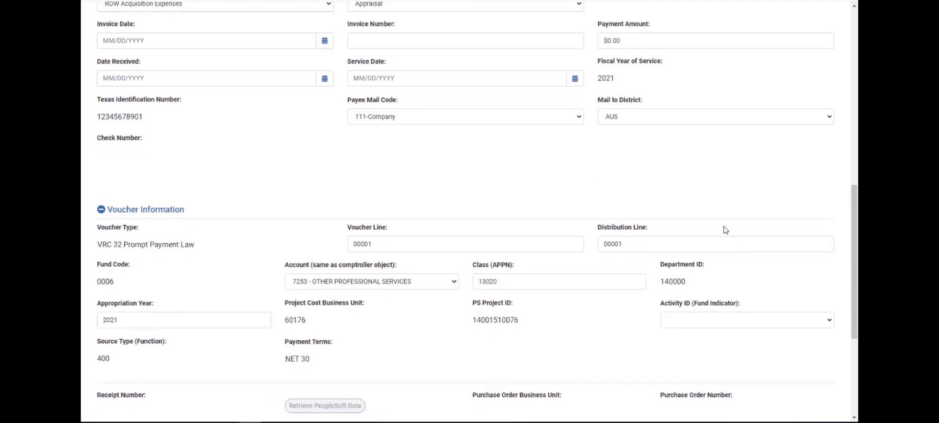
scroll(726, 230, down, 5)
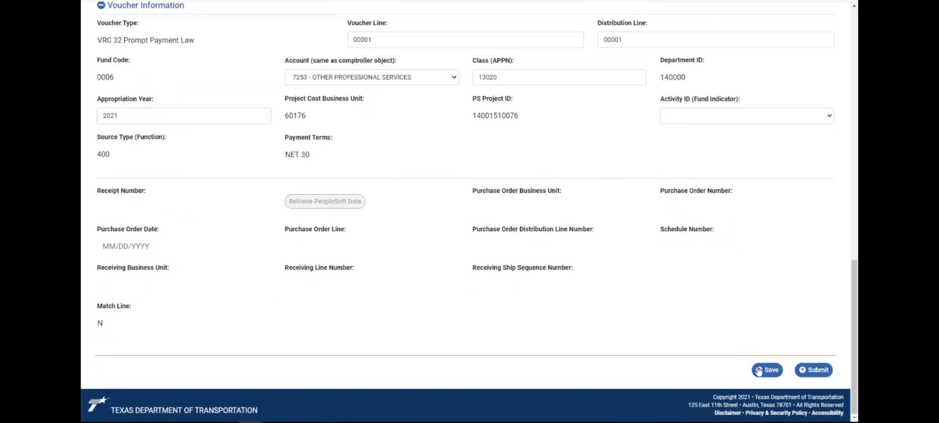
click(759, 371)
scroll(675, 257, up, 3)
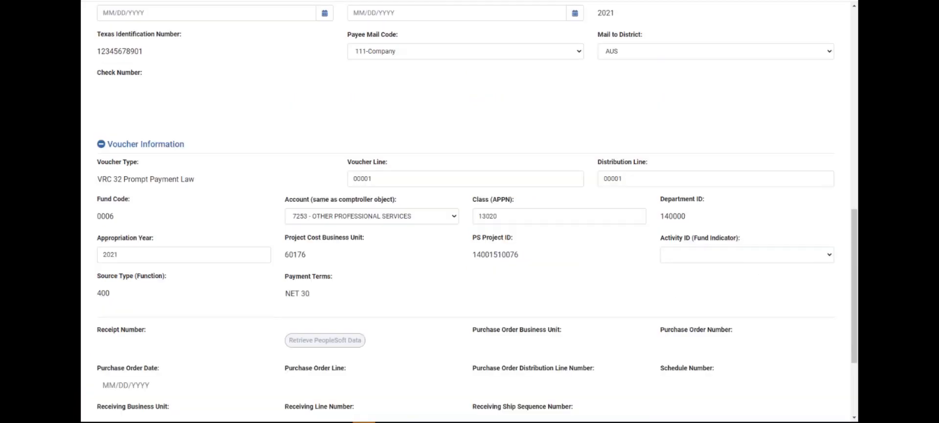